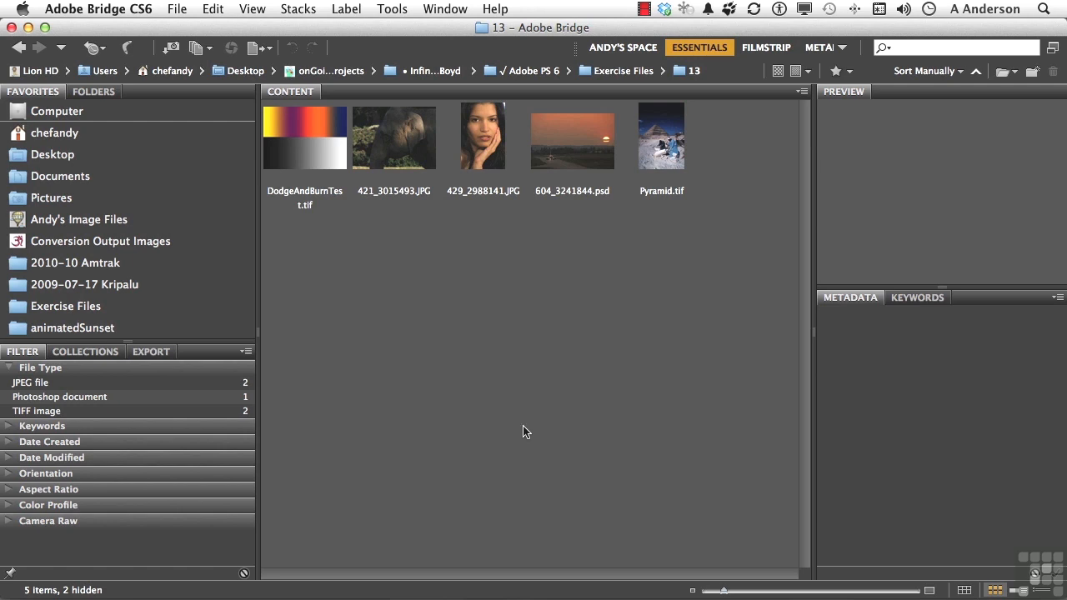
Step: Open the portrait 429_2988141.JPG from Bridge in Photoshop and duplicate its Background layer
left_click(482, 149)
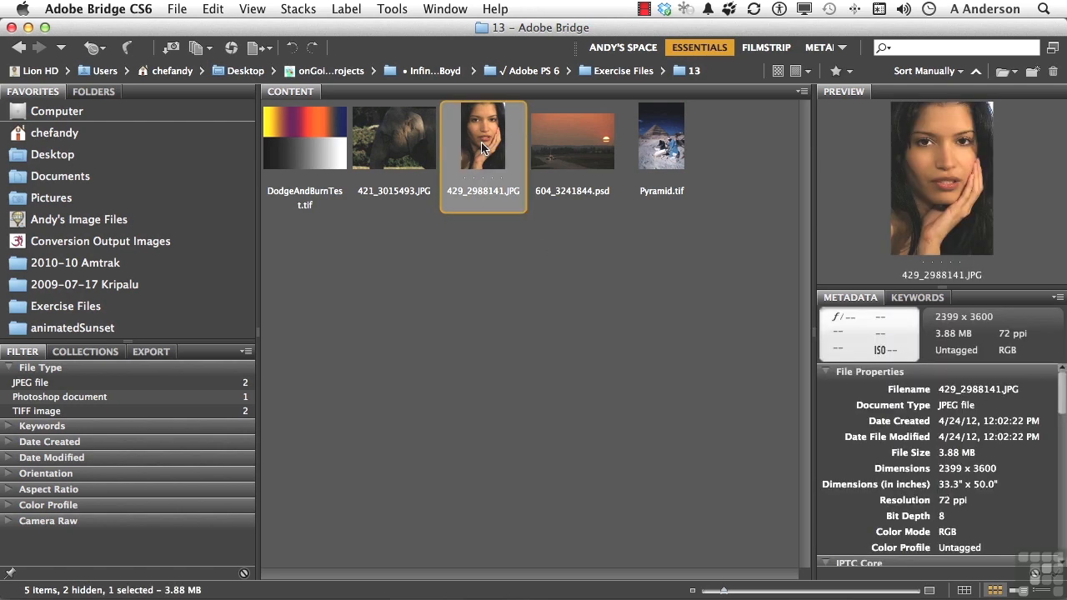
double_click(481, 149)
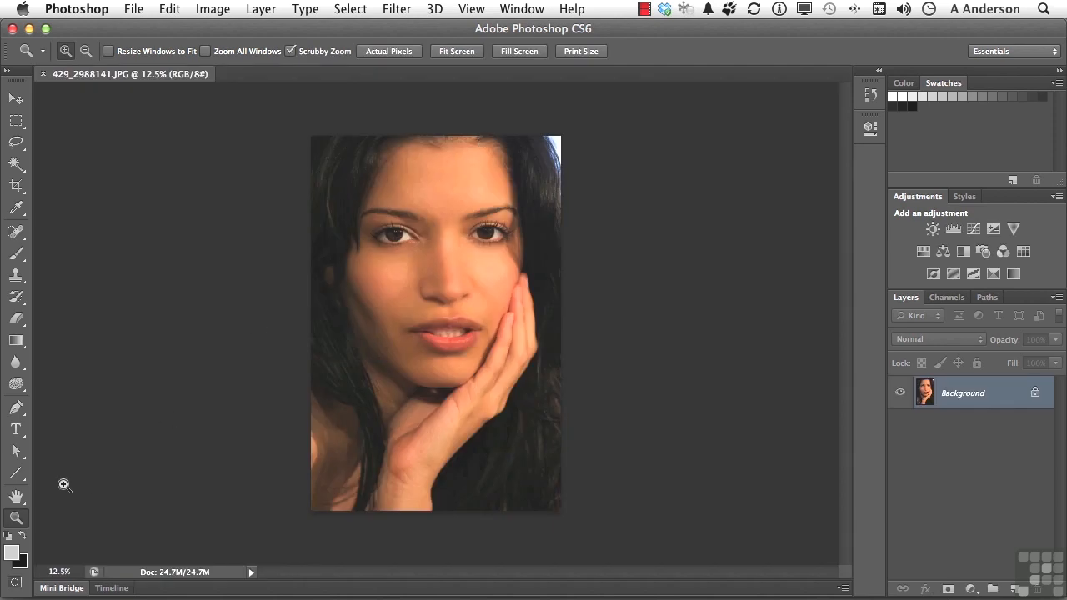
double_click(15, 497)
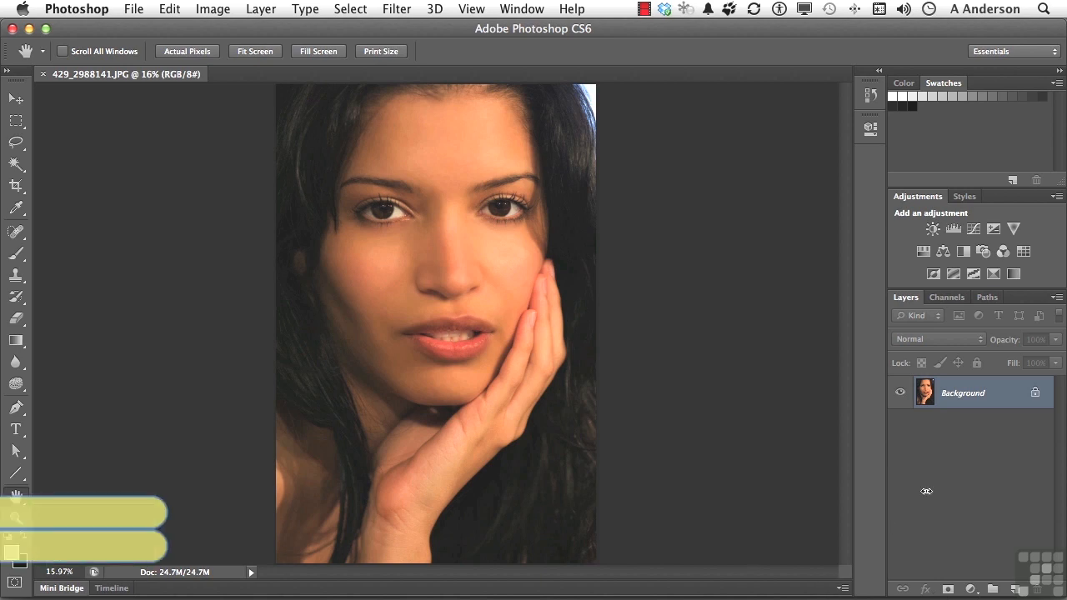
key("super+j")
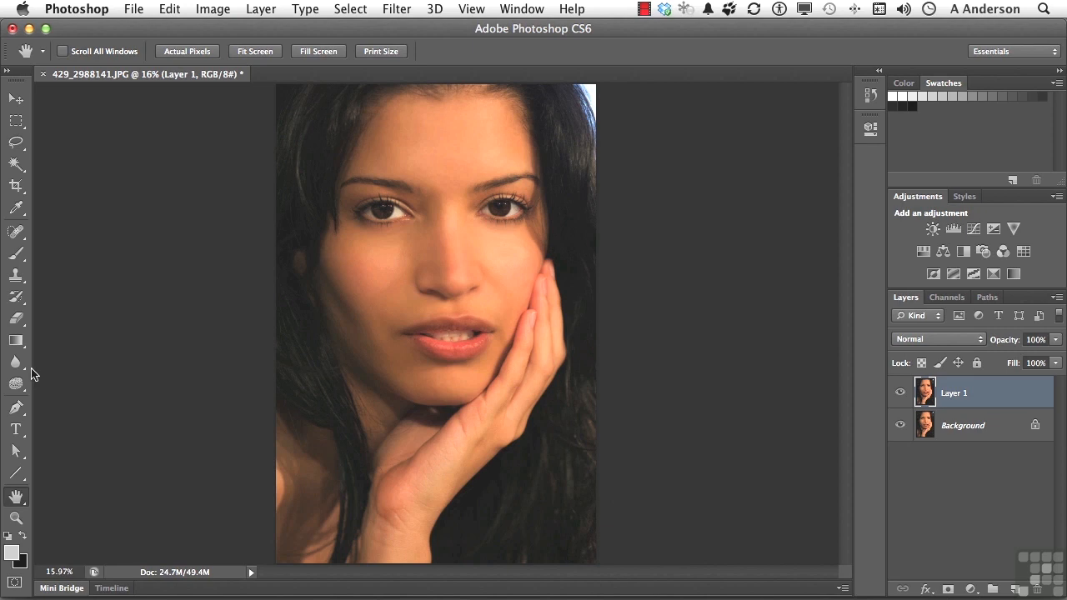
Step: Activate the Sponge tool in Desaturate mode and set its flow to 15%
left_click(17, 385)
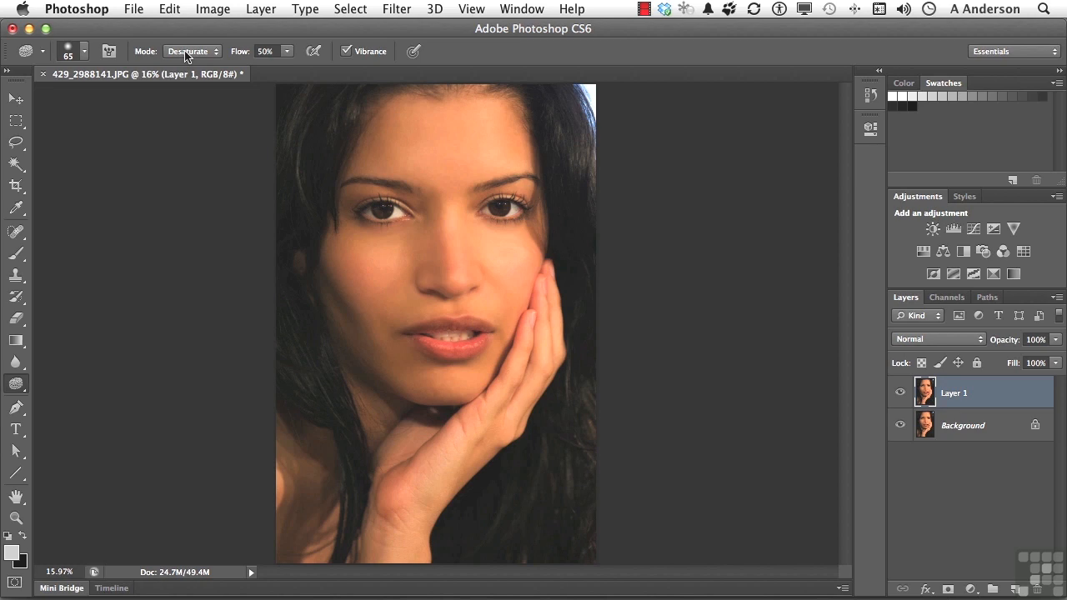
left_click(234, 58)
left_click(287, 52)
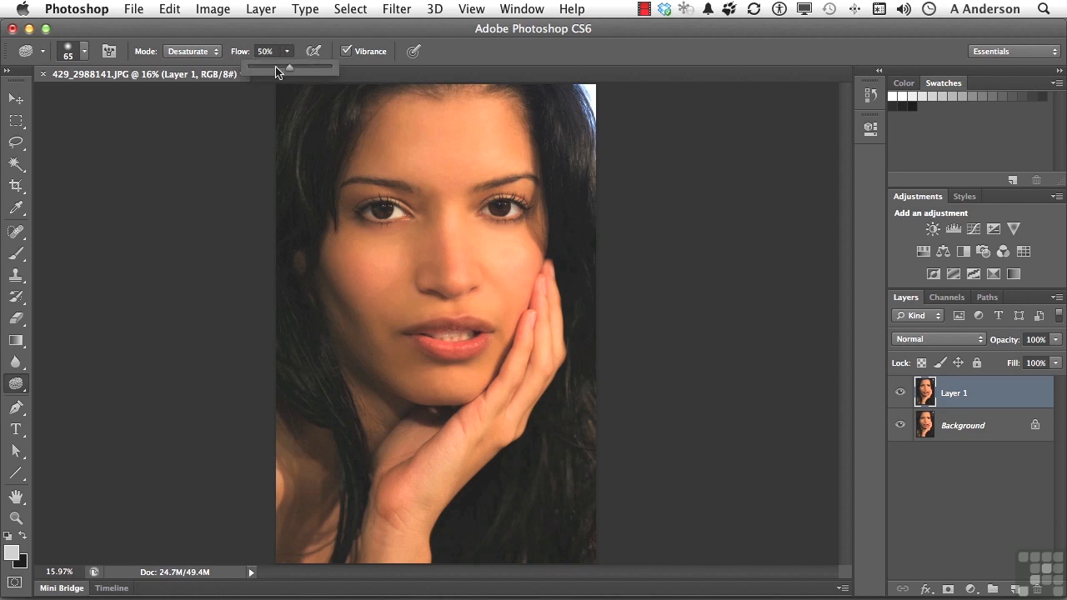
left_click(266, 51)
type("15")
key("Return")
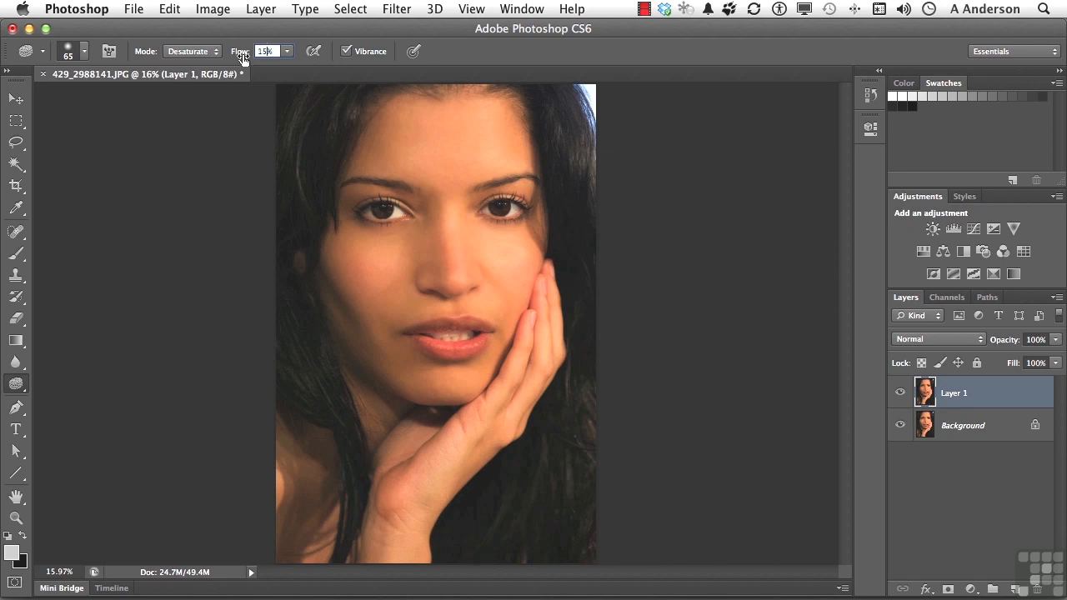
key("Return")
Step: Enlarge the Sponge brush to 600 px and desaturate the skin of the woman's face, hand and wrist on Layer 1
key("bracketright")
key("bracketright")
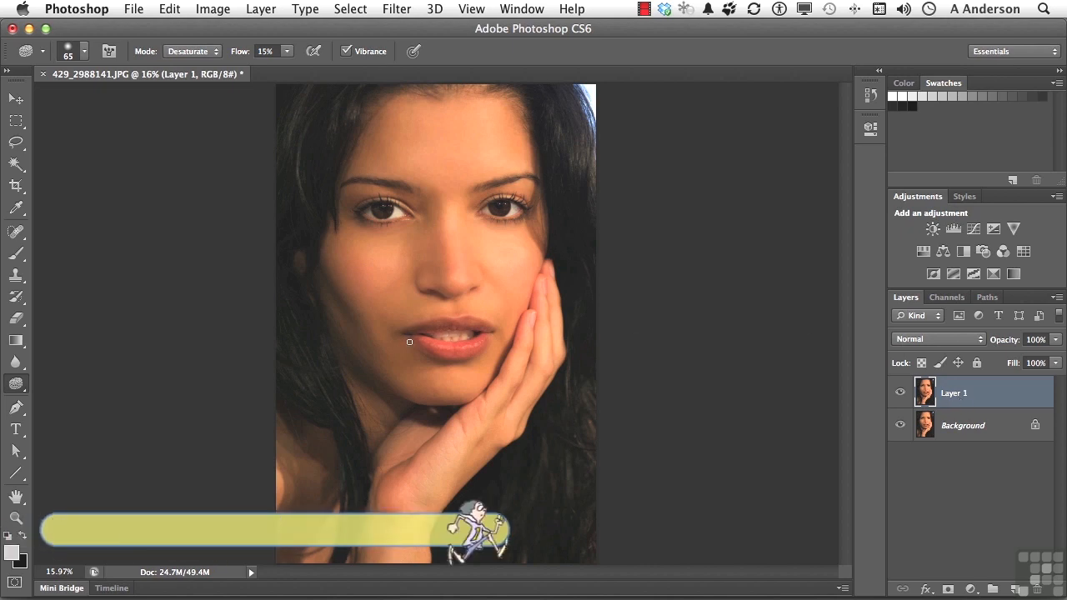
key("bracketright")
key("bracketright")
key("bracketright")
key("bracketright")
key("bracketright")
key("bracketright")
key("bracketright")
key("bracketright")
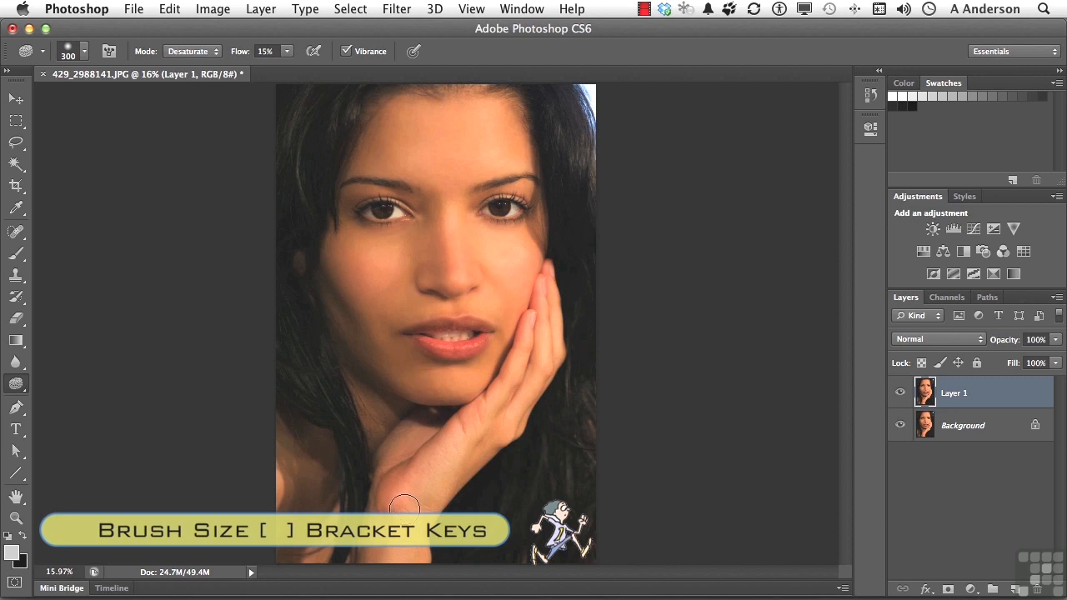
key("bracketright")
key("bracketright")
key("bracketright")
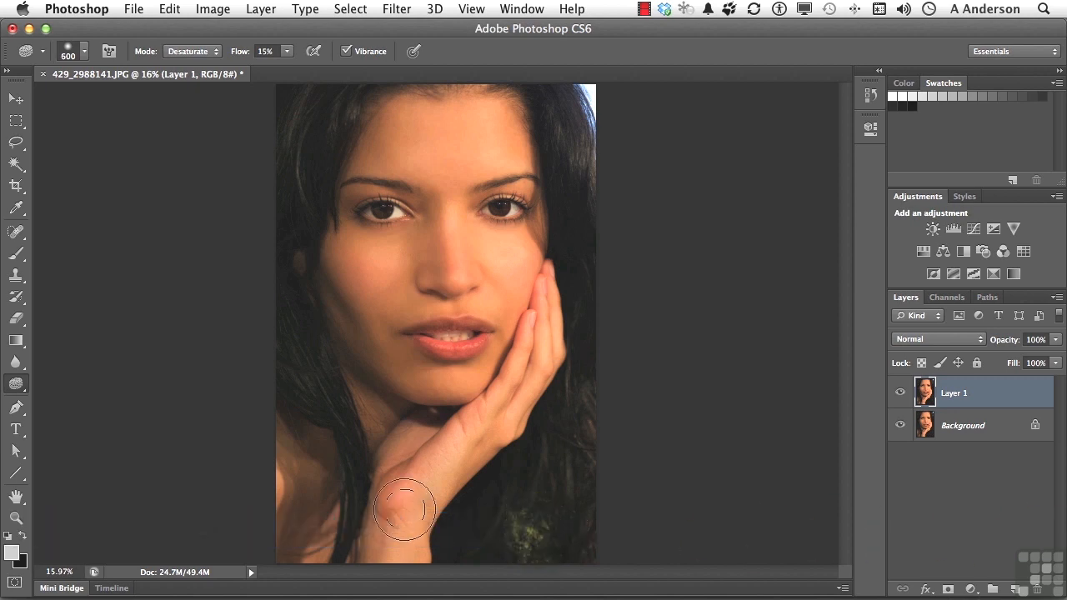
mouse_move(397, 517)
left_mouse_down()
mouse_move(422, 477)
mouse_move(407, 524)
mouse_move(392, 515)
mouse_move(396, 534)
mouse_move(409, 517)
left_mouse_up()
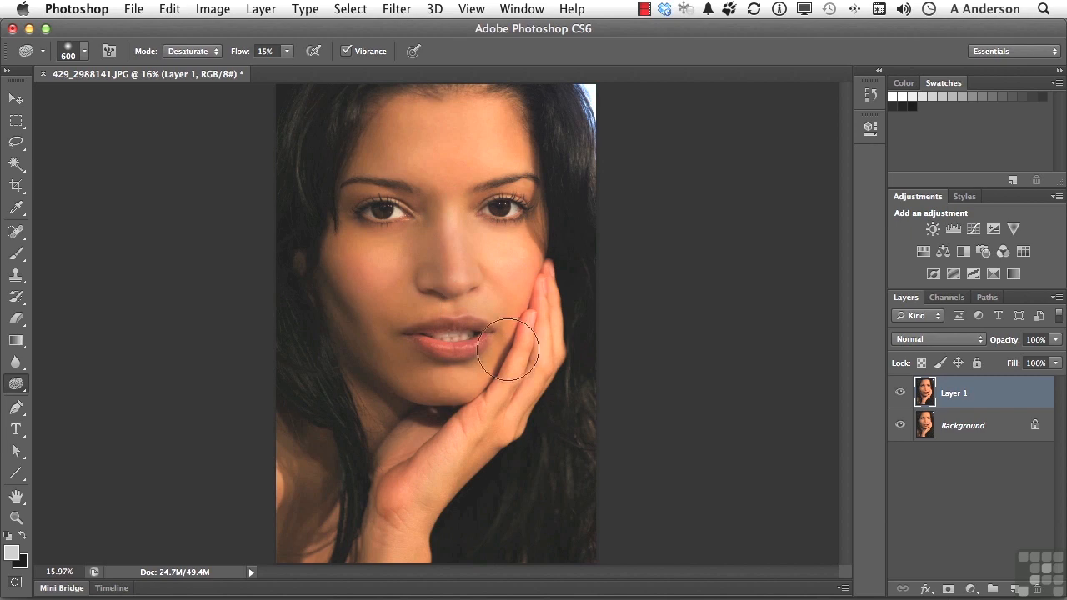
mouse_move(531, 323)
left_mouse_down()
mouse_move(515, 378)
mouse_move(434, 460)
mouse_move(389, 542)
left_mouse_up()
mouse_move(397, 365)
left_mouse_down()
mouse_move(355, 273)
mouse_move(473, 278)
mouse_move(464, 319)
mouse_move(390, 316)
mouse_move(444, 356)
mouse_move(429, 397)
left_mouse_up()
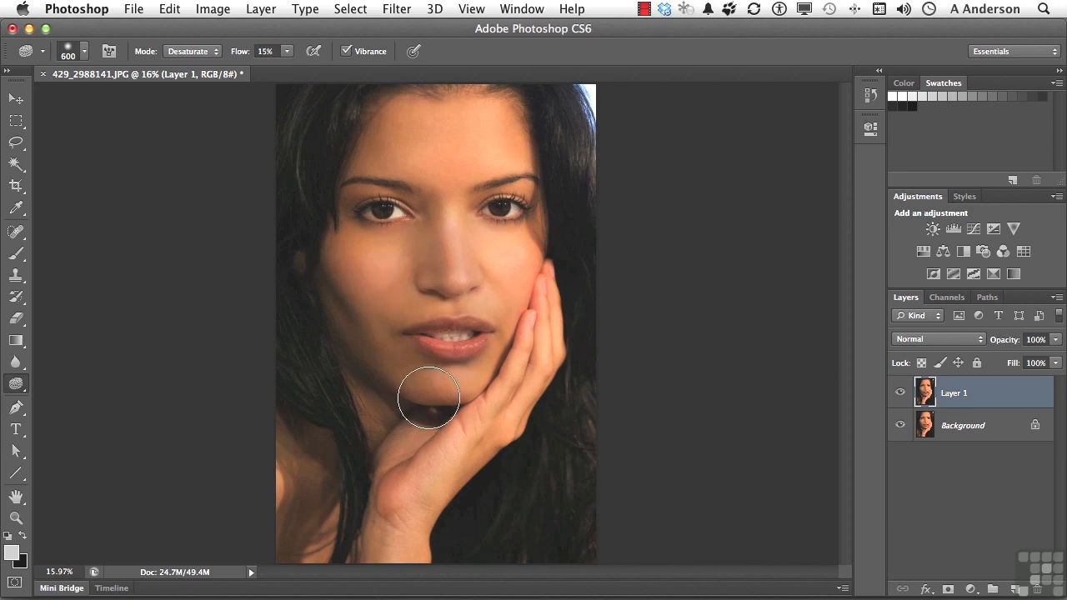
Step: Toggle the visibility of Layer 1 to compare the desaturated skin with the original
left_click(900, 393)
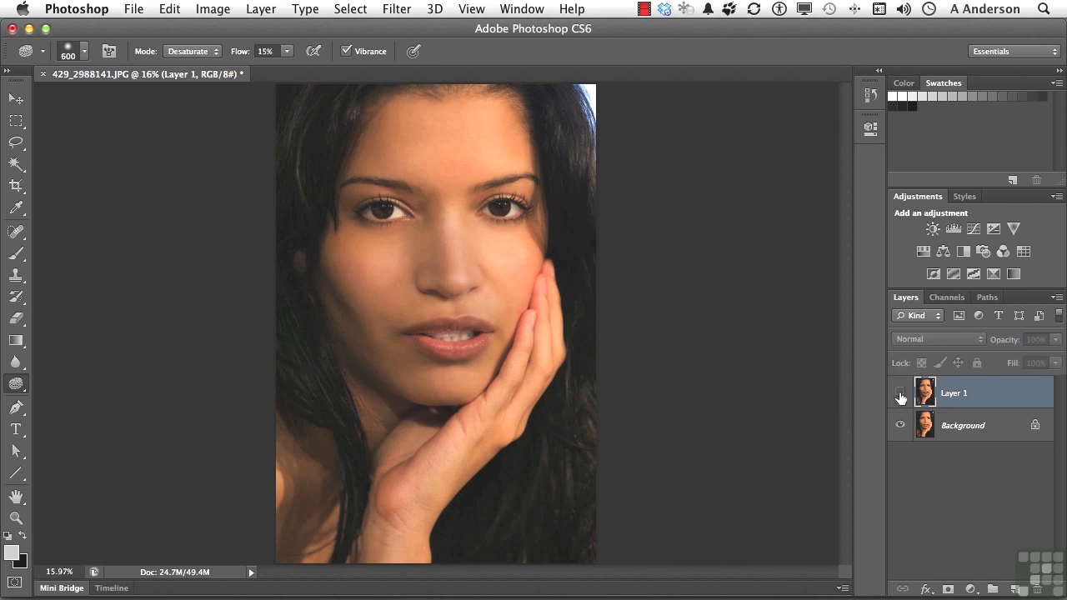
left_click(900, 393)
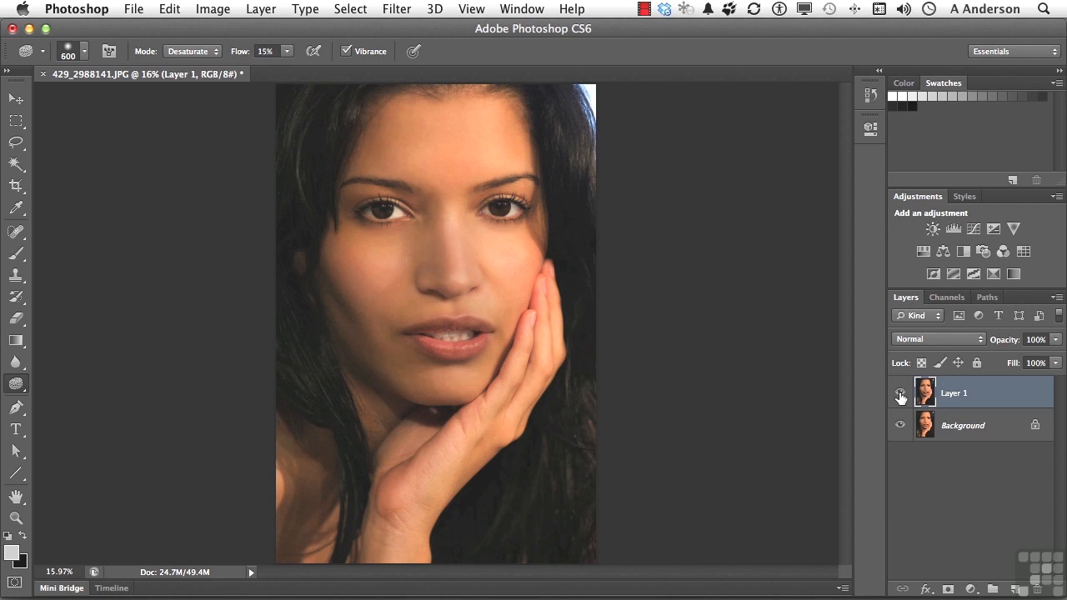
left_click(900, 393)
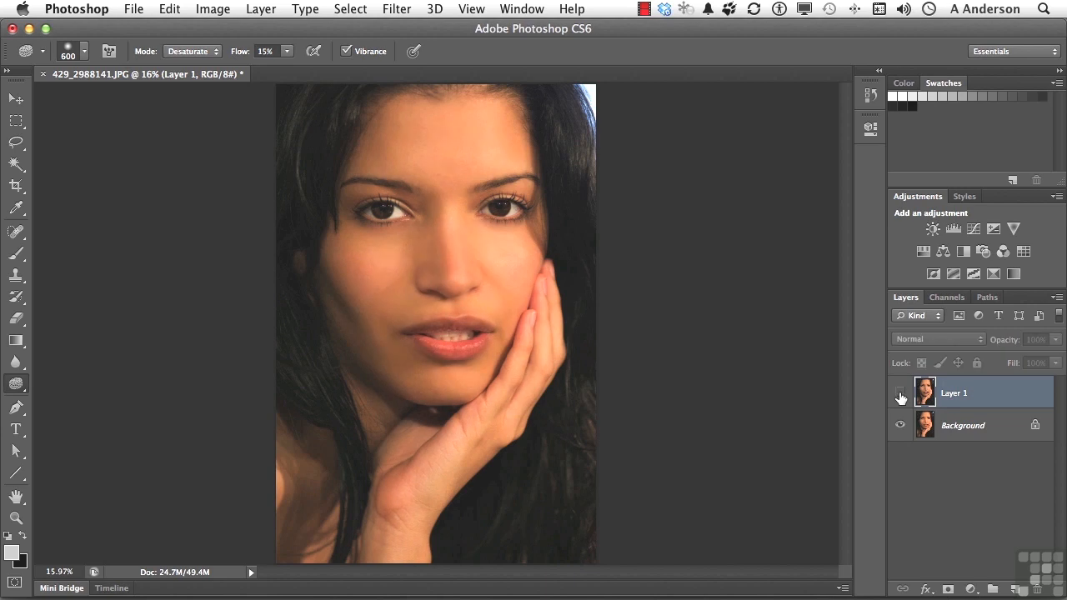
left_click(900, 394)
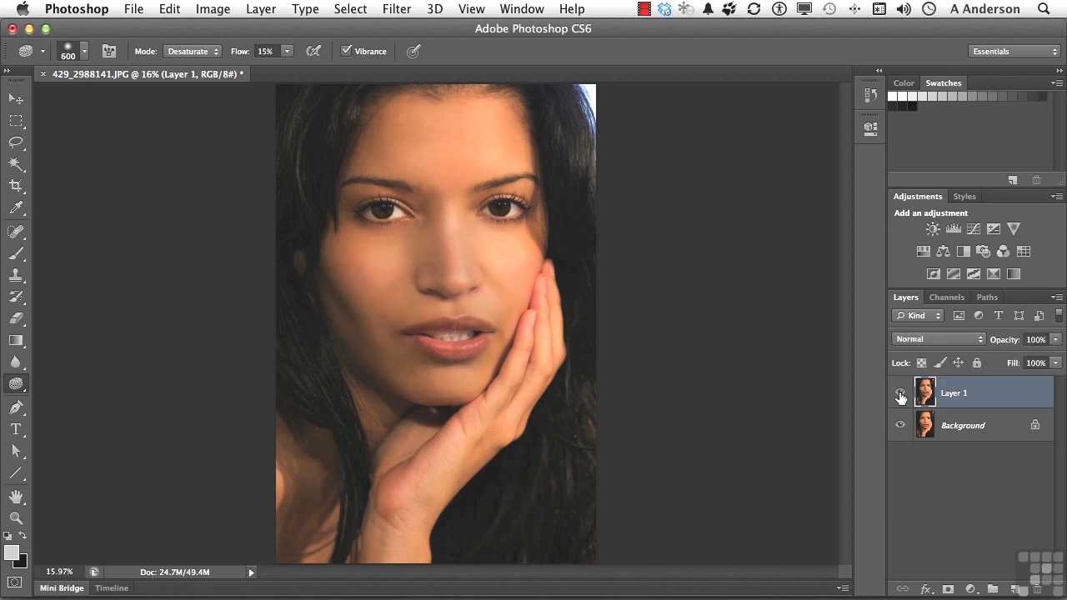
left_click(900, 393)
left_click(900, 394)
Step: Switch the Sponge tool to Saturate mode with a flow of 10% for work on the lips
left_click(16, 520)
double_click(16, 520)
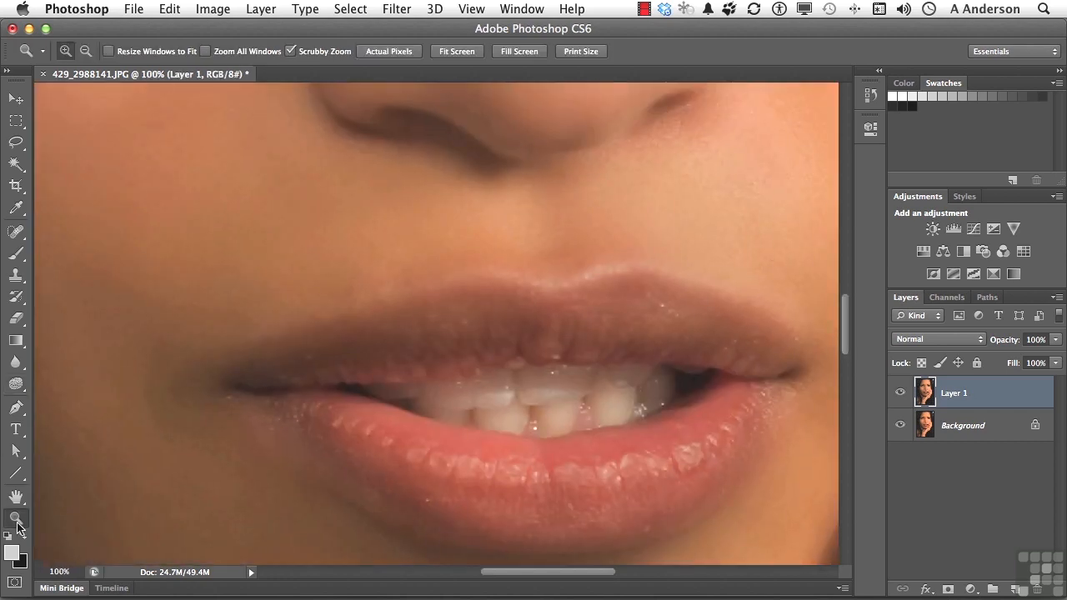
key("super+minus")
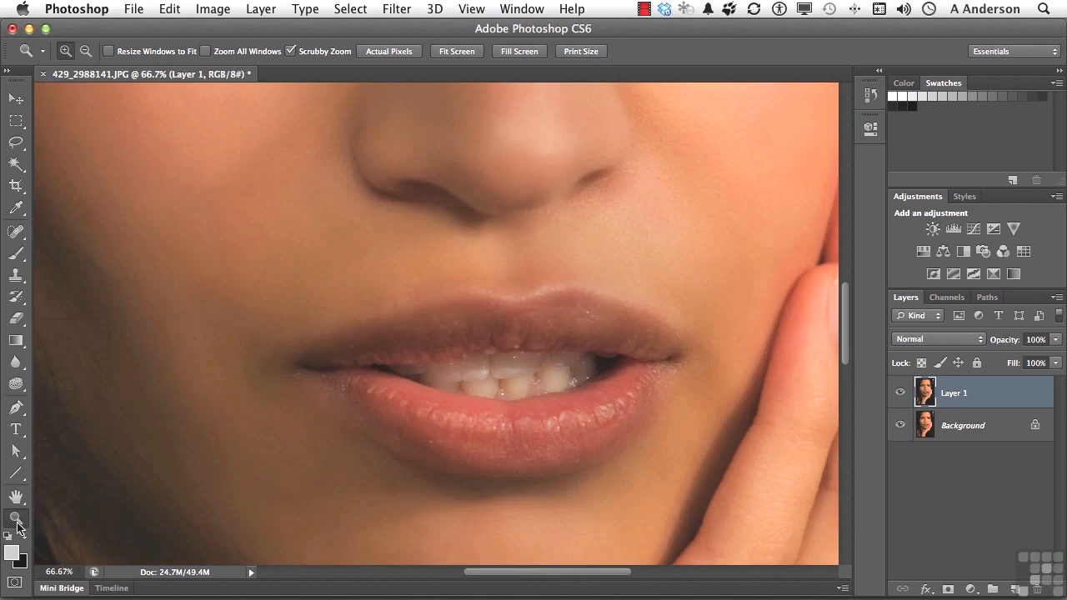
key("super+minus")
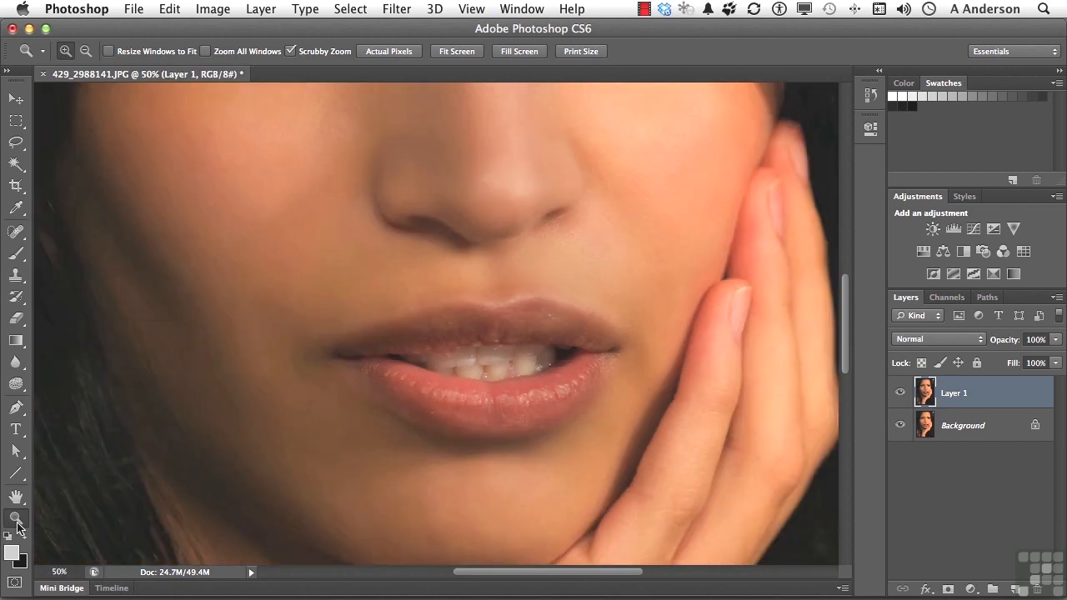
left_click(16, 384)
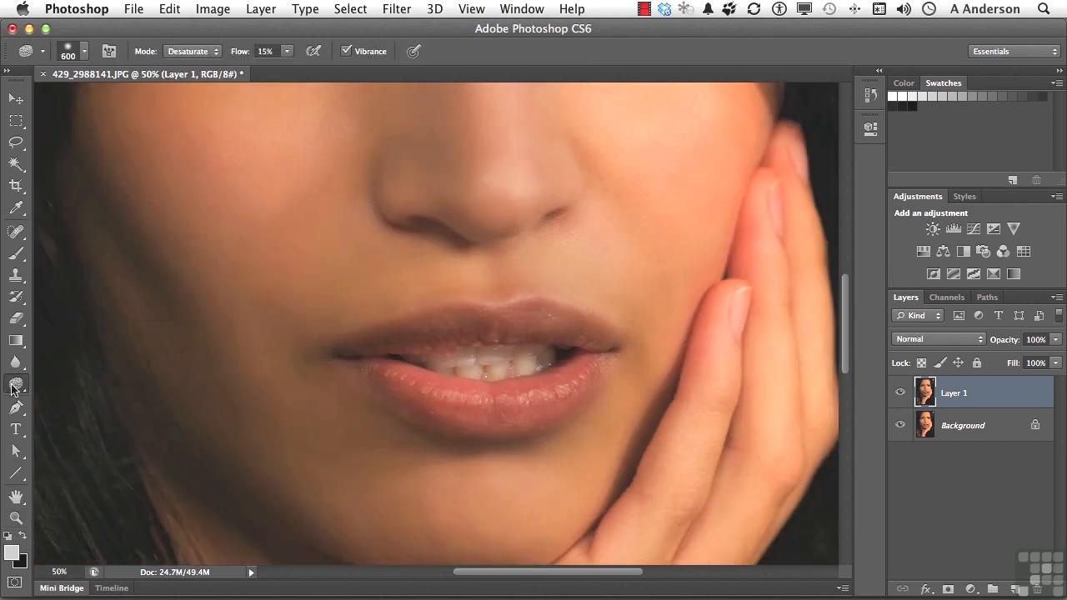
left_click(197, 54)
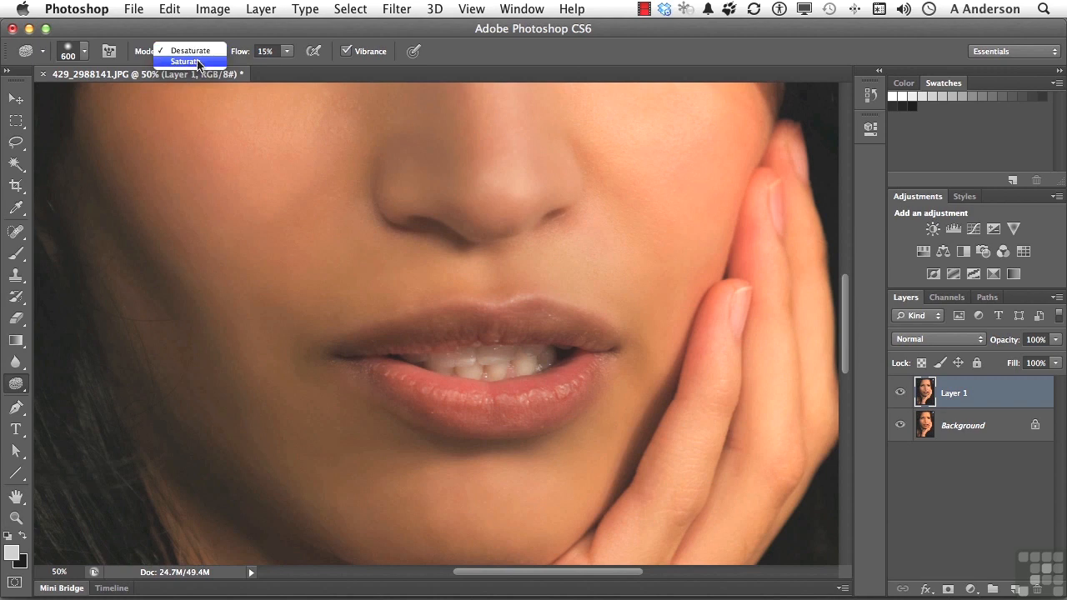
left_click(198, 62)
left_click(266, 51)
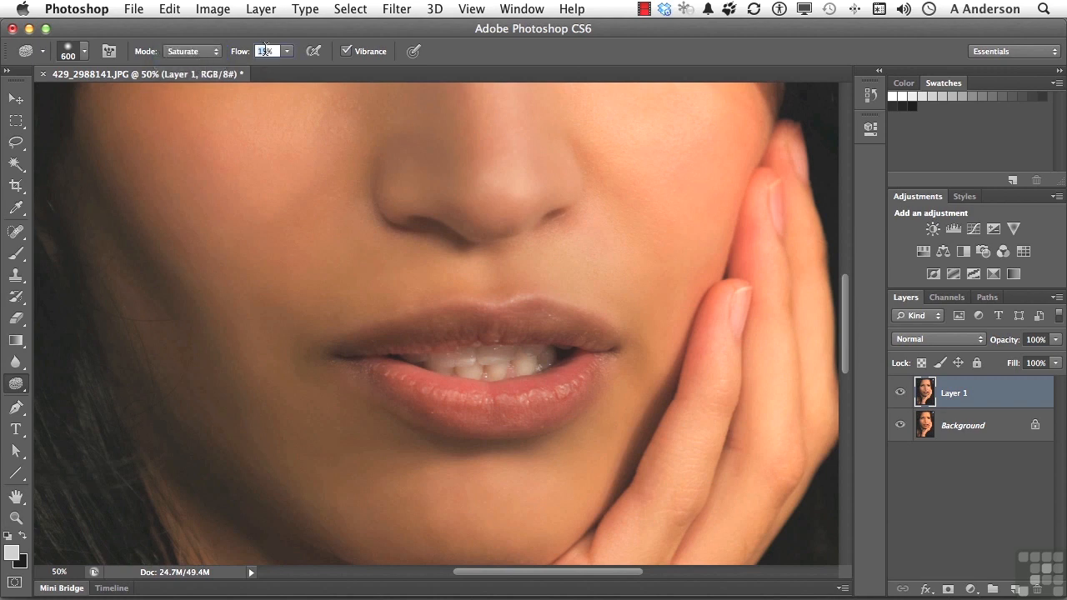
type("10")
key("Return")
key("Return")
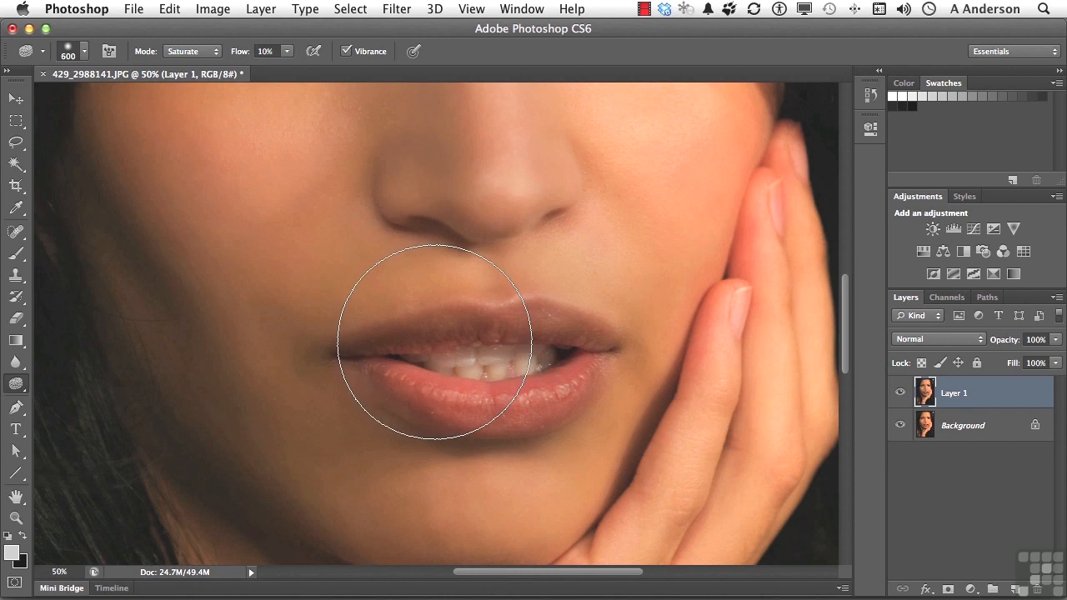
Step: Reduce the Sponge brush to 90 px and saturate the upper and lower lips on Layer 1
key("bracketleft")
key("bracketleft")
key("bracketleft")
key("bracketleft")
key("bracketleft")
key("bracketleft")
key("bracketleft")
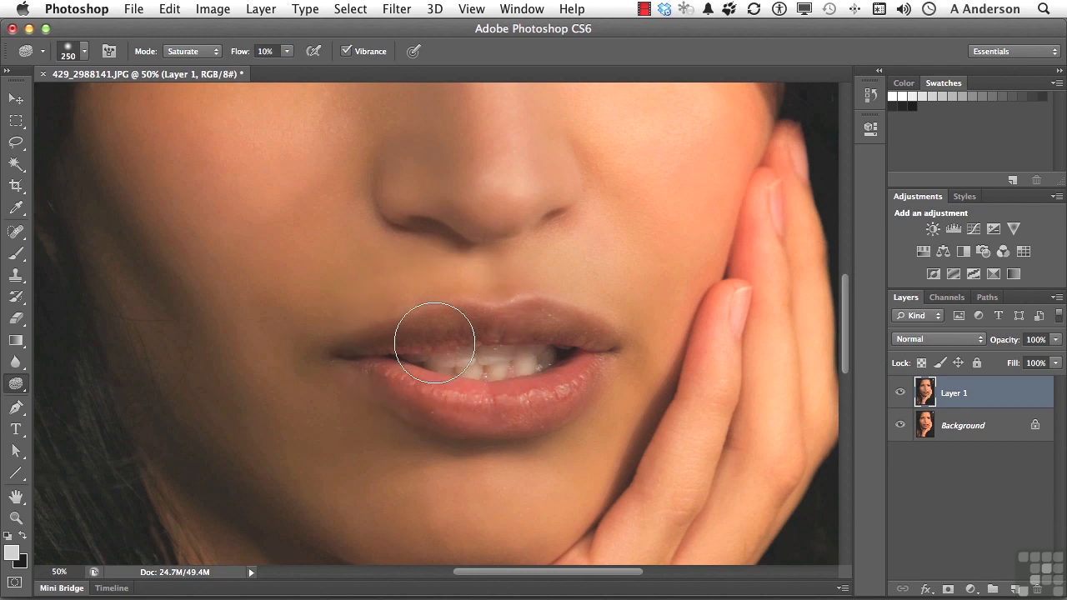
key("bracketleft")
key("bracketleft")
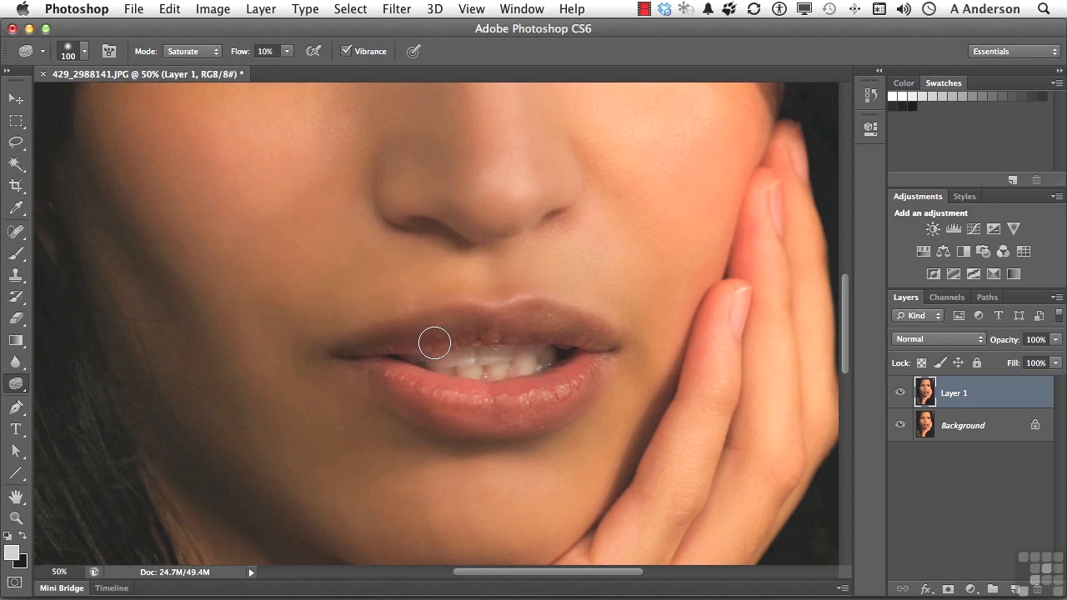
key("bracketleft")
mouse_move(435, 342)
left_mouse_down()
mouse_move(598, 342)
mouse_move(576, 378)
mouse_move(600, 338)
mouse_move(534, 325)
mouse_move(566, 329)
mouse_move(504, 334)
mouse_move(568, 328)
mouse_move(530, 324)
mouse_move(392, 350)
mouse_move(392, 341)
mouse_move(449, 319)
mouse_move(576, 322)
mouse_move(517, 315)
mouse_move(578, 345)
mouse_move(567, 381)
mouse_move(592, 359)
mouse_move(512, 405)
mouse_move(420, 390)
mouse_move(457, 395)
mouse_move(383, 370)
mouse_move(431, 403)
mouse_move(484, 414)
mouse_move(513, 409)
mouse_move(452, 408)
mouse_move(505, 413)
mouse_move(561, 398)
mouse_move(583, 376)
mouse_move(515, 413)
mouse_move(590, 341)
mouse_move(540, 314)
mouse_move(390, 370)
left_mouse_up()
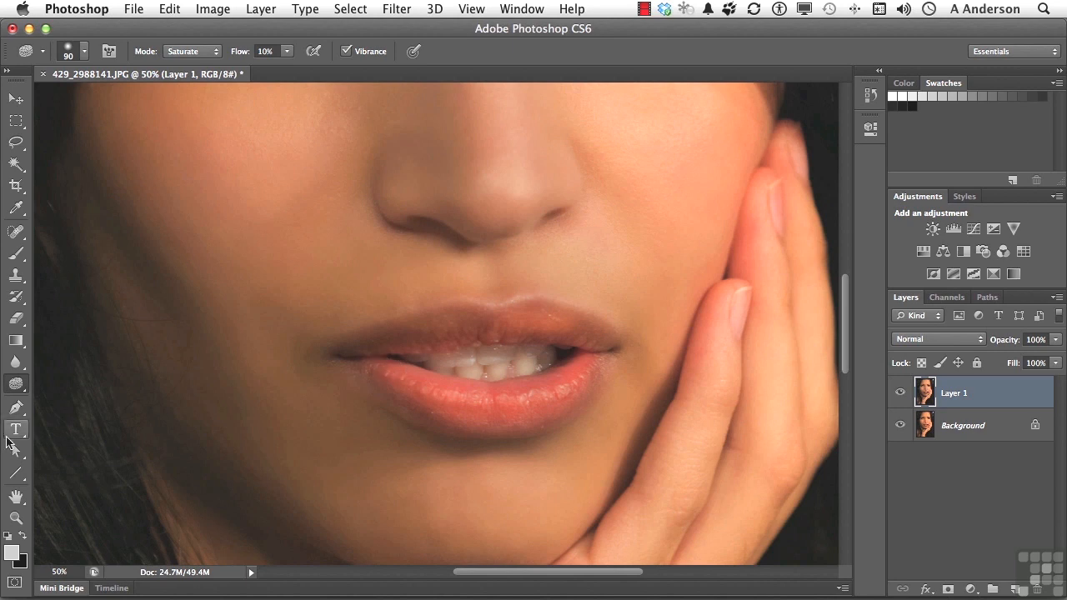
Step: View the whole portrait and toggle Layer 1 to compare the retouched skin and lips with the original
double_click(16, 499)
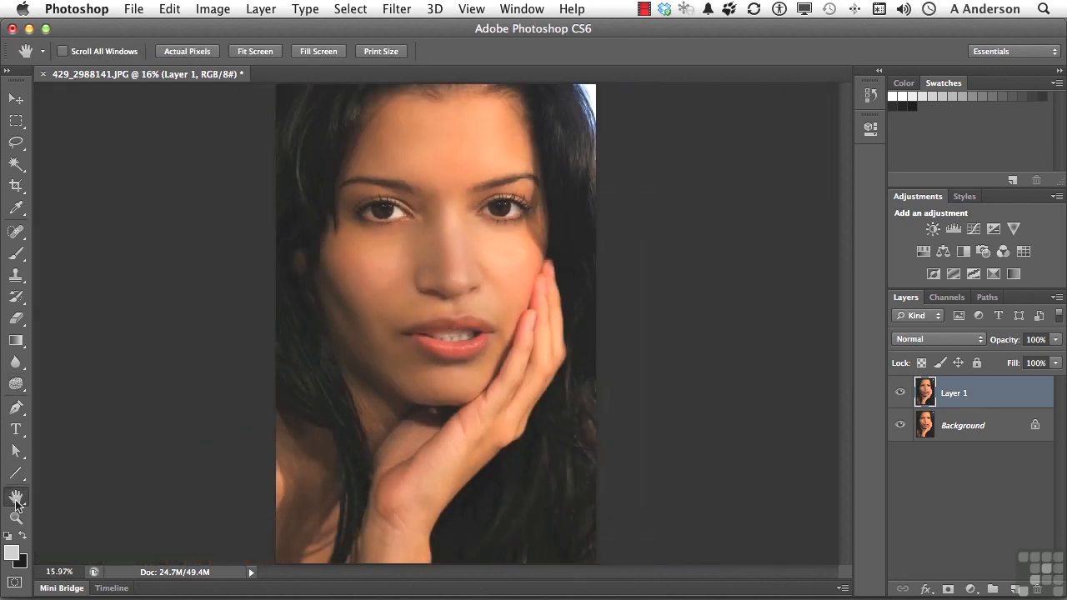
left_click(900, 393)
left_click(899, 392)
left_click(899, 393)
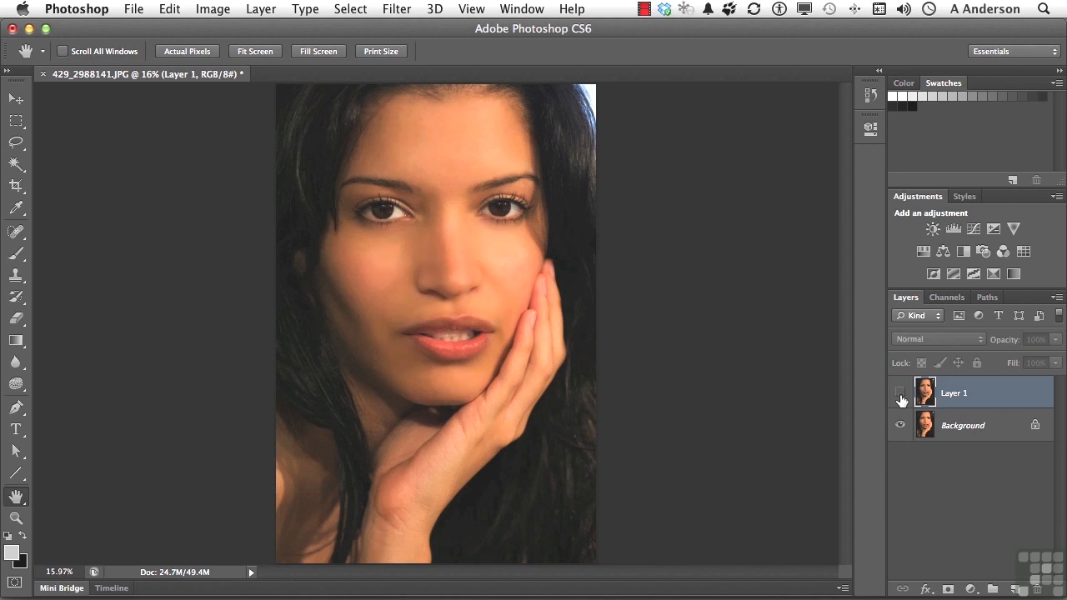
left_click(900, 393)
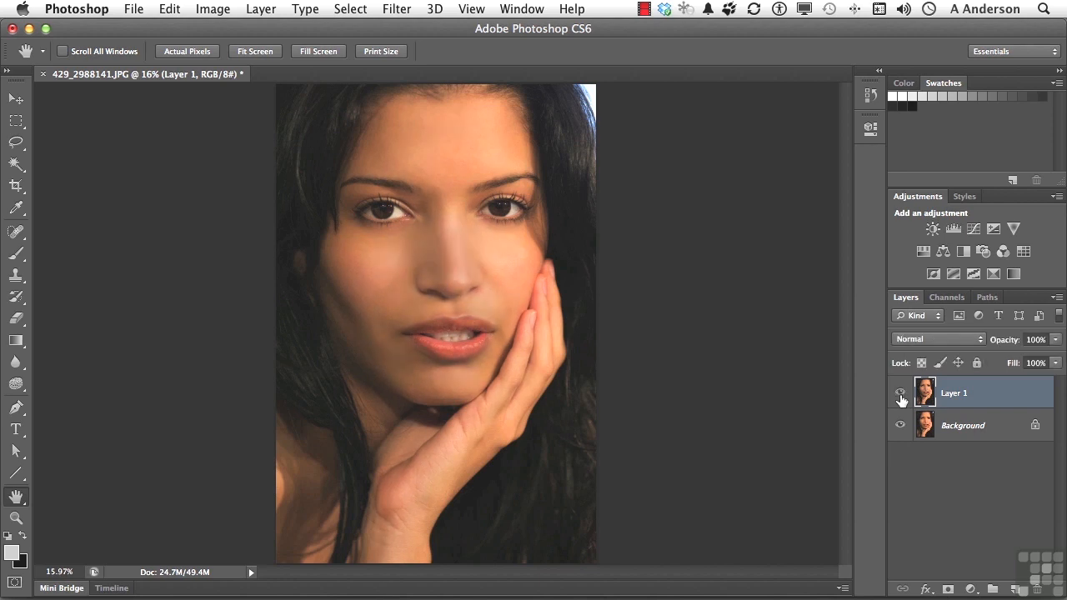